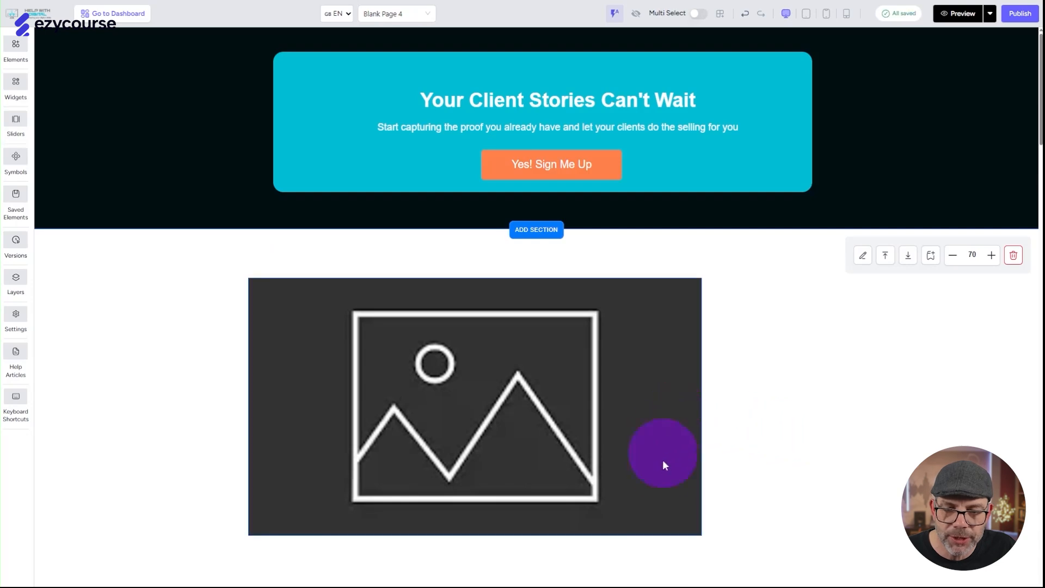
# Step: Shrink the placeholder image to about 412 by 287 px and replace its picture with 2.png from the gallery
pyautogui.moveTo(702, 535); pyautogui.dragTo(451, 419)
pyautogui.doubleClick(362, 354)
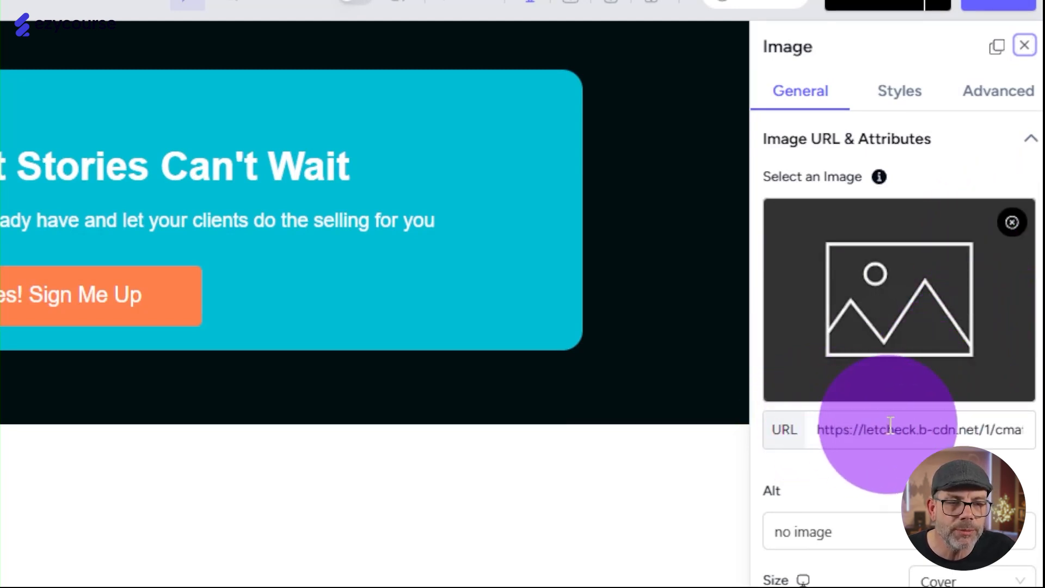
pyautogui.click(1012, 222)
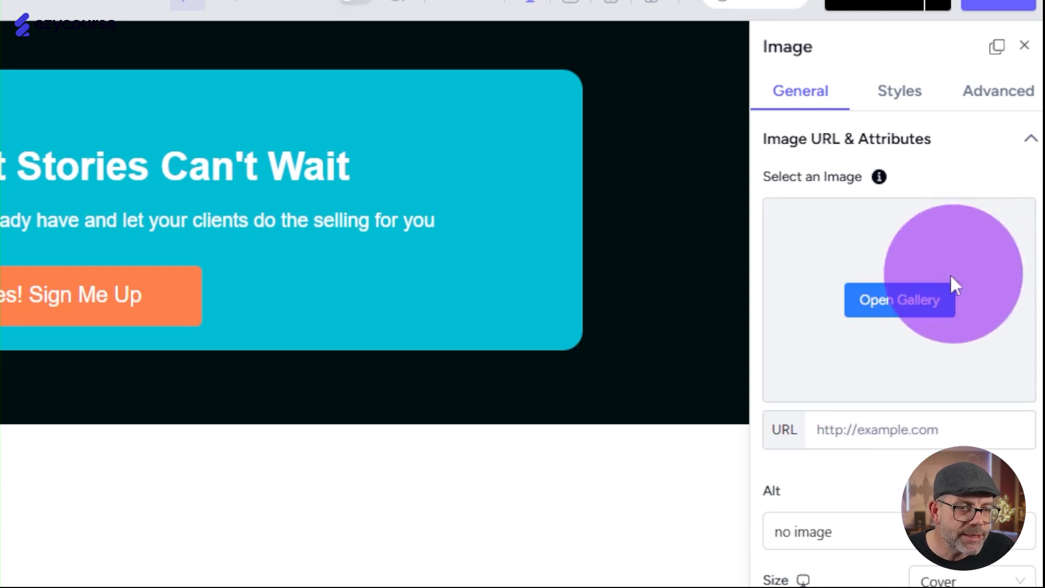
pyautogui.click(922, 301)
pyautogui.click(482, 323)
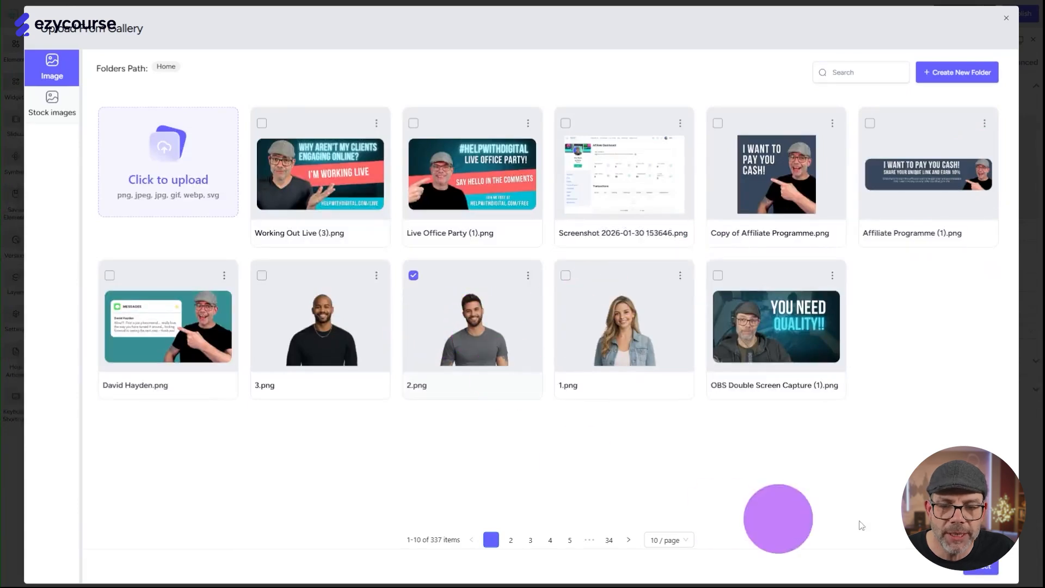
pyautogui.click(980, 566)
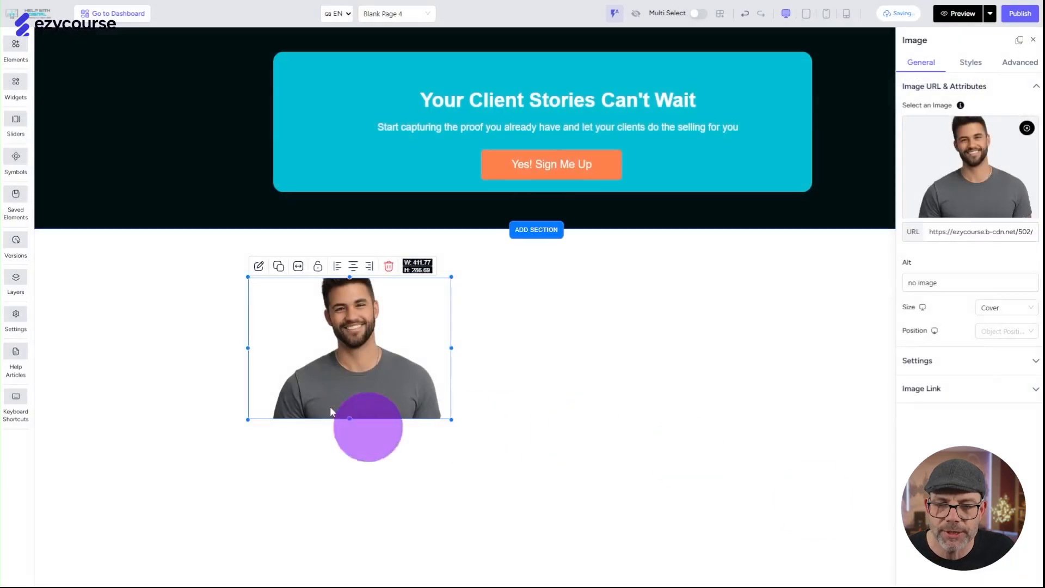
# Step: Resize the image frame to about 362 by 224 px and try the Fill and Contain size options
pyautogui.moveTo(450, 419); pyautogui.dragTo(427, 388)
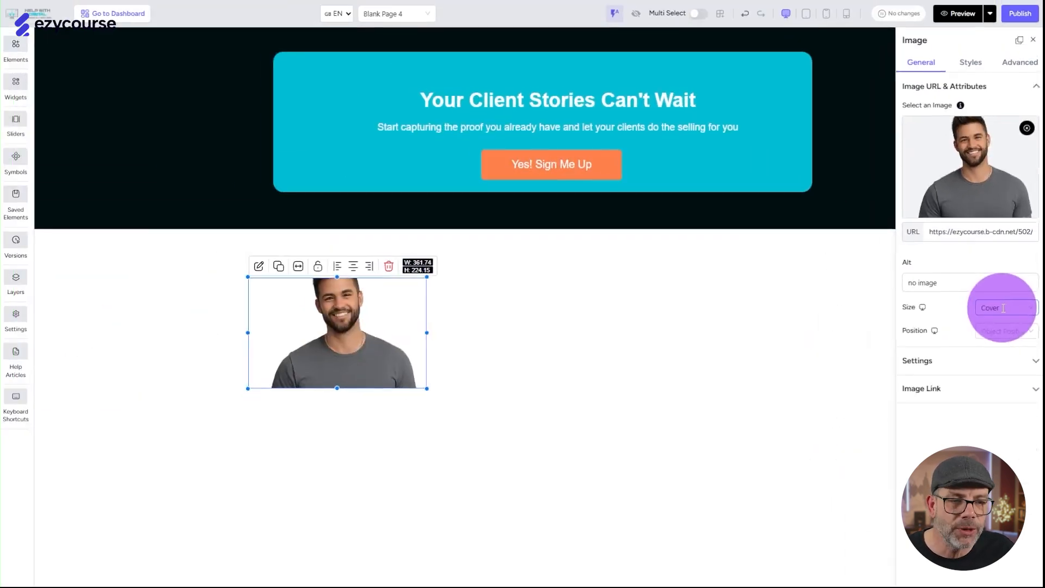
pyautogui.click(1003, 308)
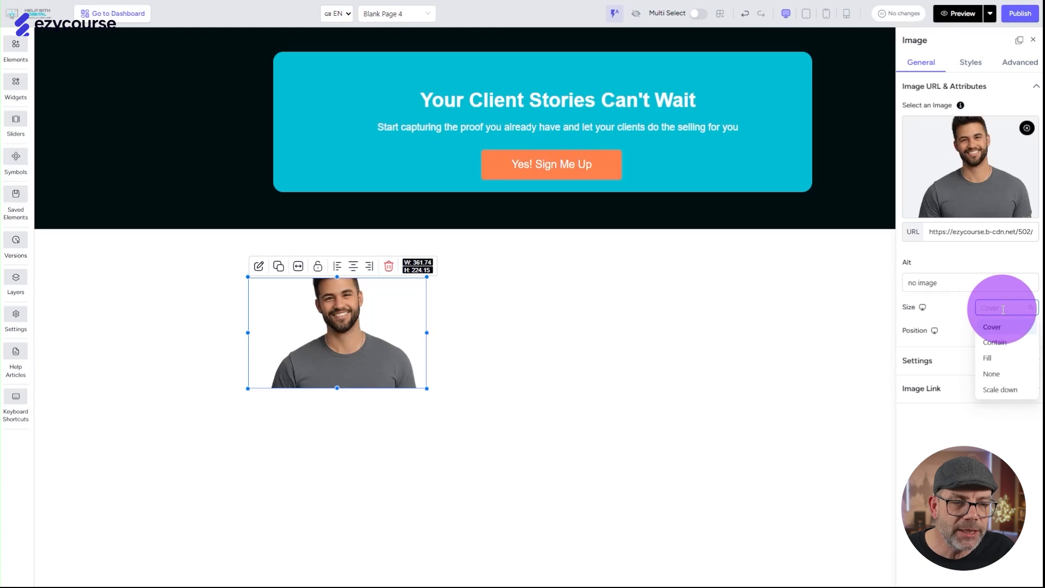
pyautogui.click(995, 358)
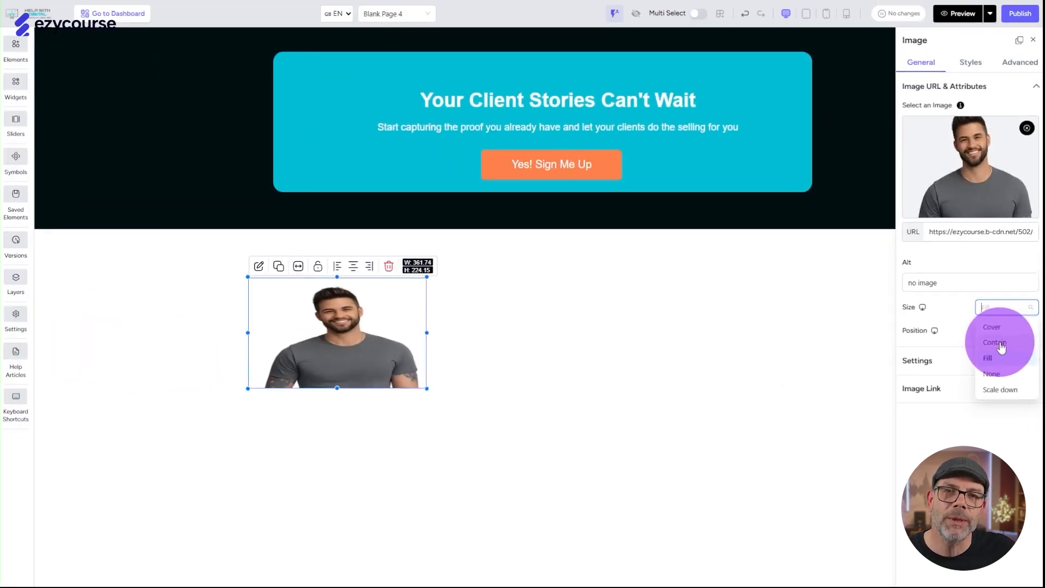
pyautogui.click(1000, 344)
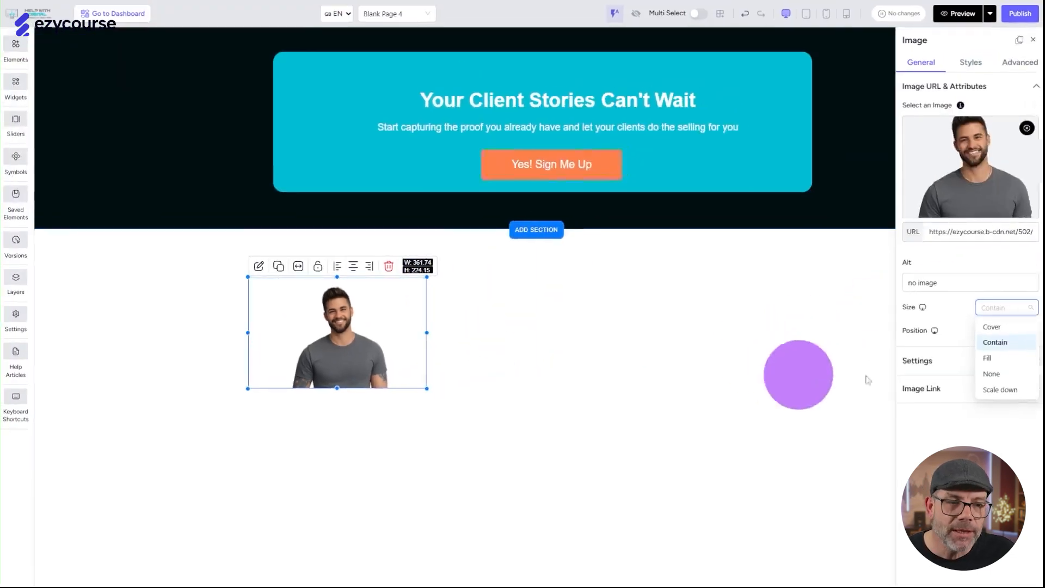
# Step: Try the image size option None and enlarge the frame to about 587 by 399 px
pyautogui.click(1004, 306)
pyautogui.click(1003, 306)
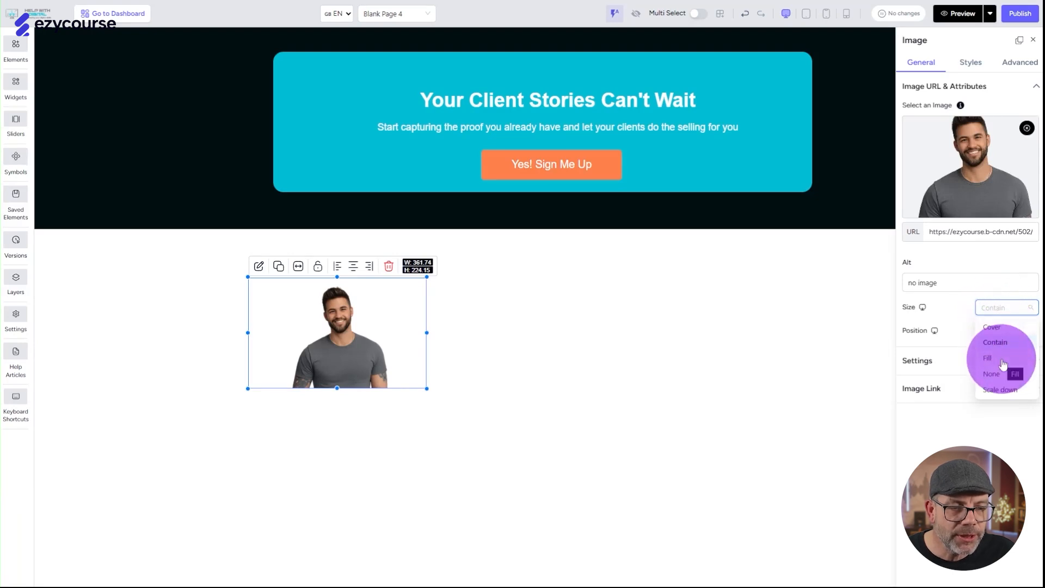
pyautogui.click(994, 375)
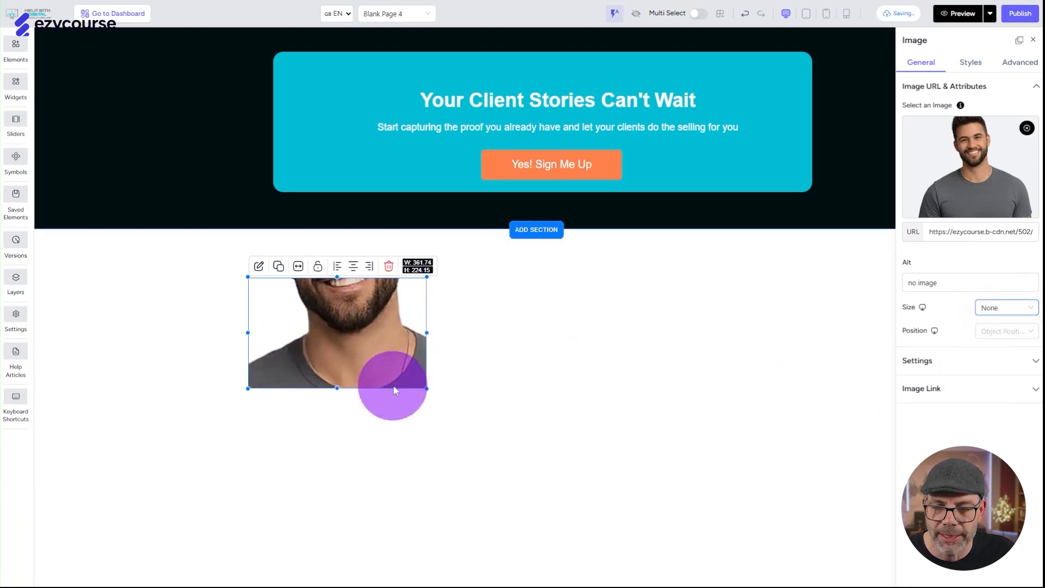
pyautogui.click(498, 445)
pyautogui.click(409, 383)
pyautogui.moveTo(426, 388); pyautogui.dragTo(561, 476)
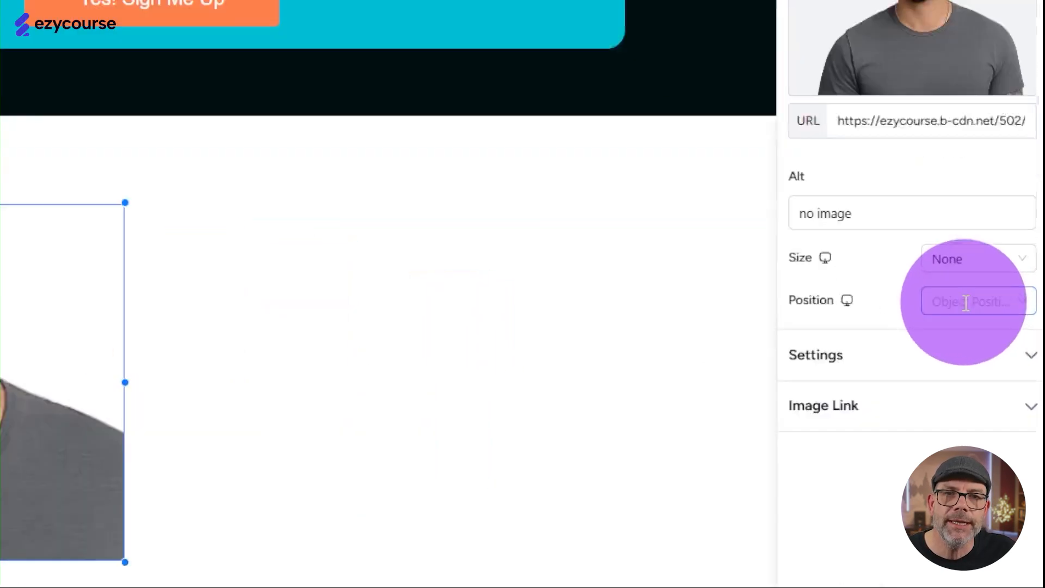
# Step: Try the Top and Bottom image positions, enlarging the frame to about 687 by 474 px in between
pyautogui.click(999, 332)
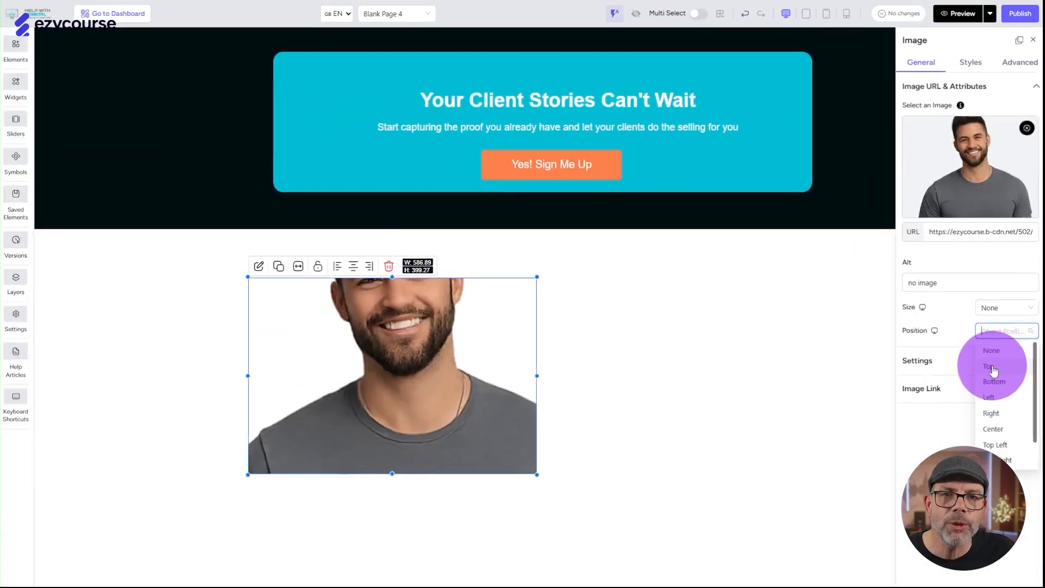
pyautogui.click(938, 367)
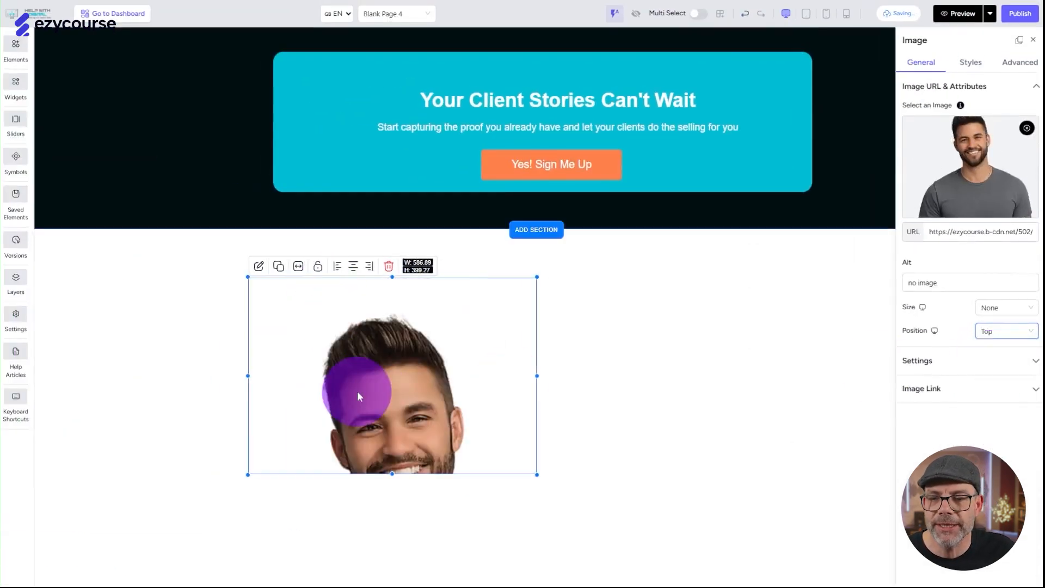
pyautogui.scroll(-4, 624, 383)
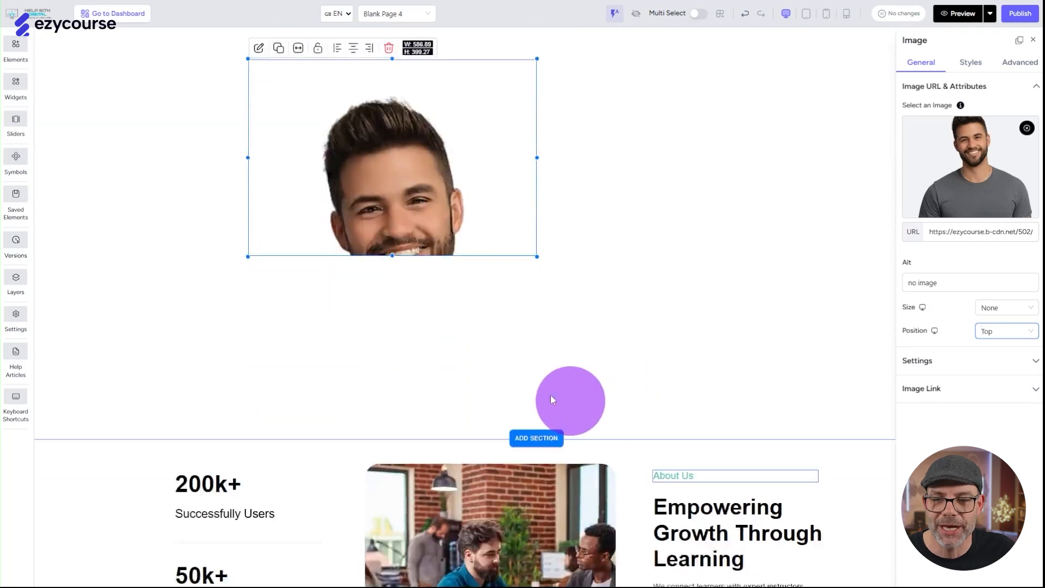
pyautogui.moveTo(536, 257); pyautogui.dragTo(585, 296)
pyautogui.click(1006, 331)
pyautogui.click(993, 381)
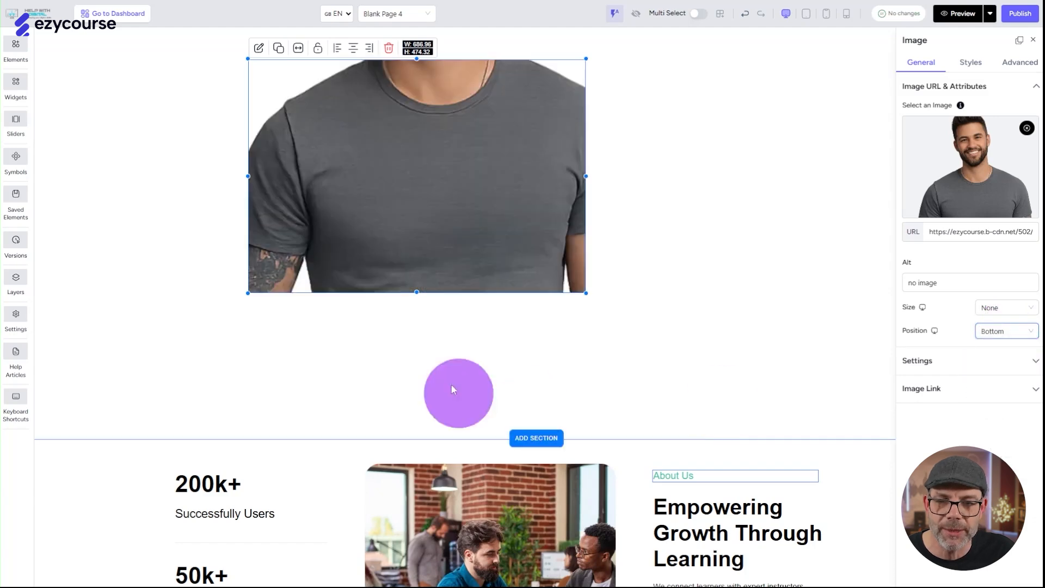
# Step: Set the image position to Center and enlarge the frame to about 837 by 674 px
pyautogui.click(991, 331)
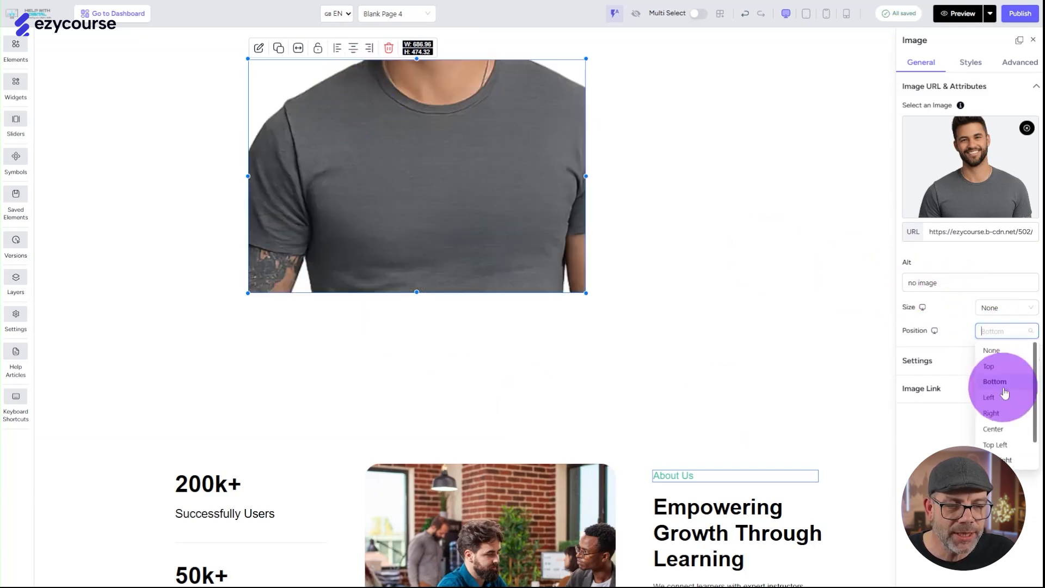
pyautogui.click(998, 428)
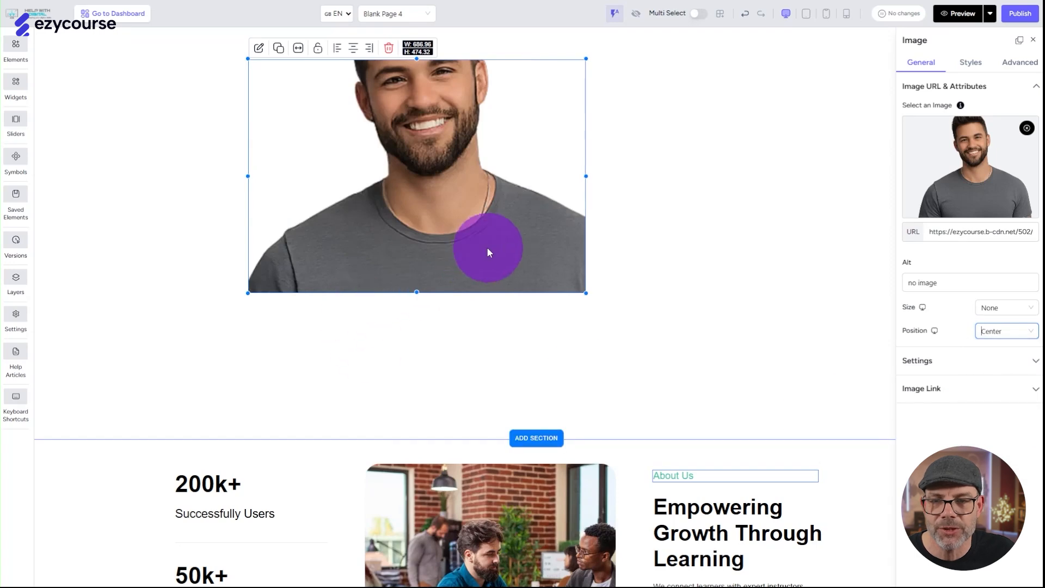
pyautogui.moveTo(588, 295); pyautogui.dragTo(660, 391)
pyautogui.click(691, 200)
pyautogui.click(576, 111)
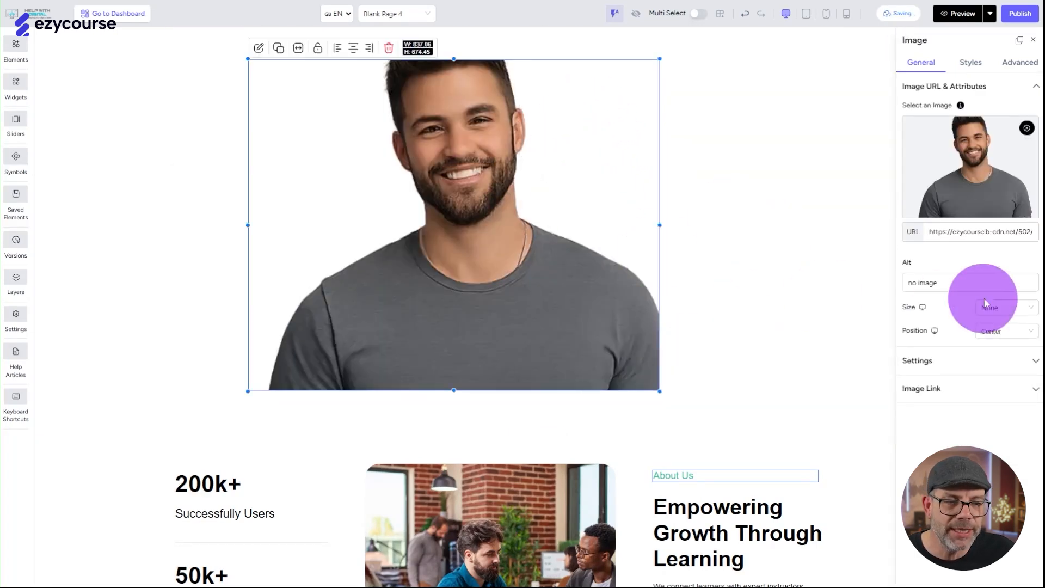
# Step: Set the image size option to Contain, keeping the centred position
pyautogui.click(998, 330)
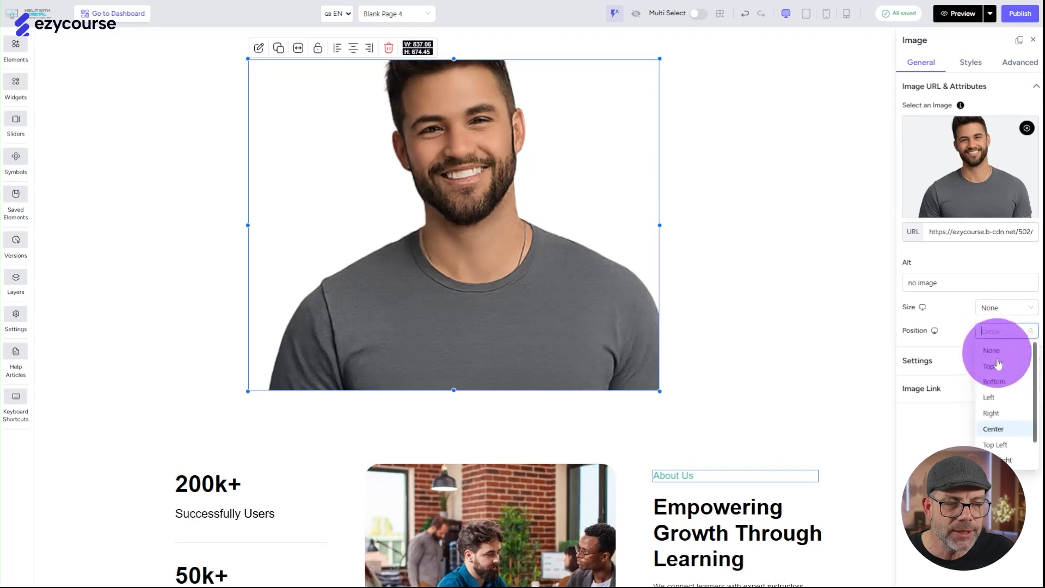
pyautogui.click(1001, 307)
pyautogui.click(998, 338)
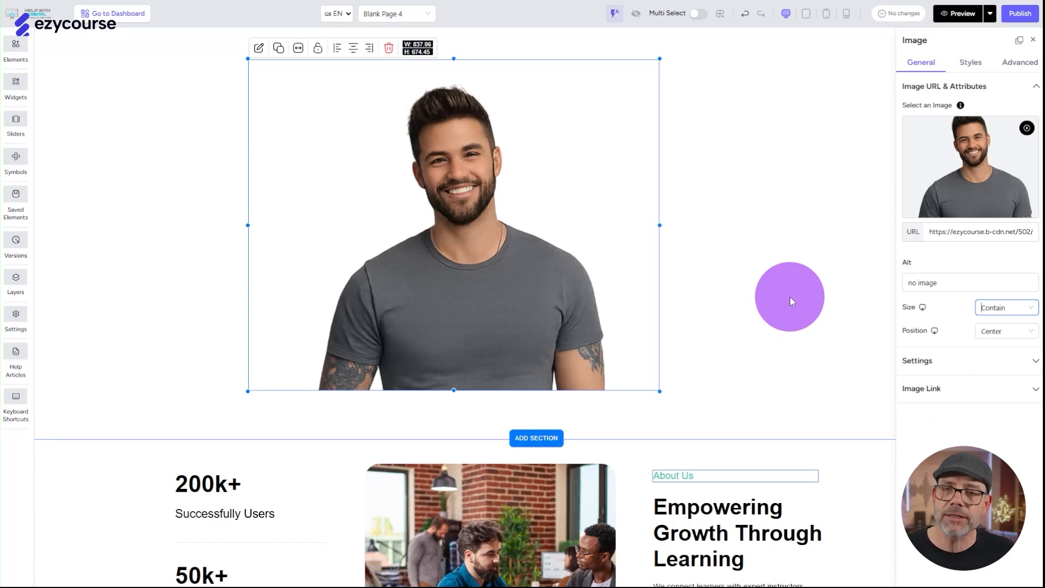
# Step: Replace the image's alt text with the pictured person's first name followed by "Profile"
pyautogui.click(973, 285)
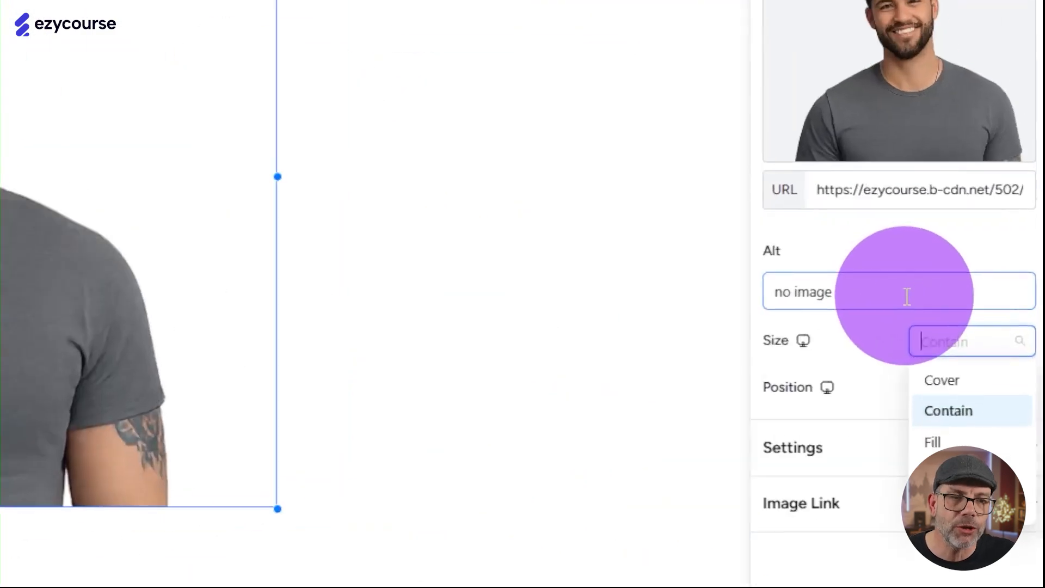
pyautogui.moveTo(973, 282); pyautogui.dragTo(880, 282)
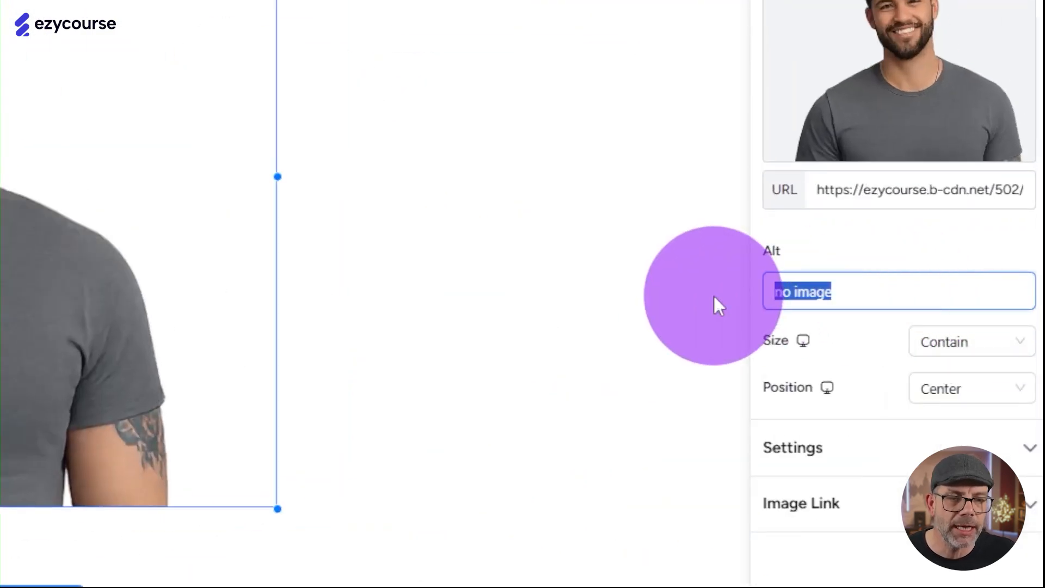
pyautogui.write('Peter Pro')
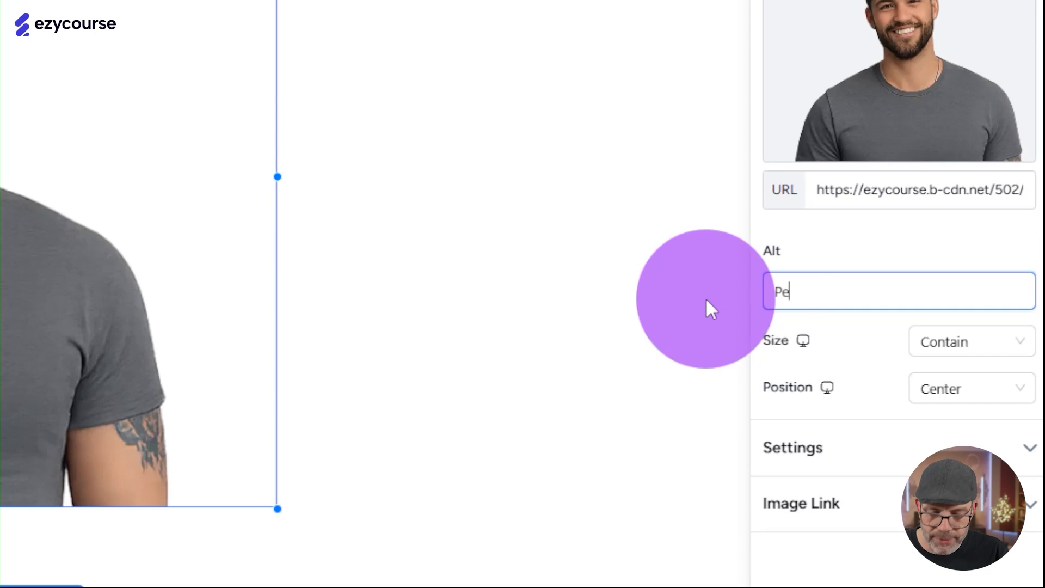
pyautogui.write('file')
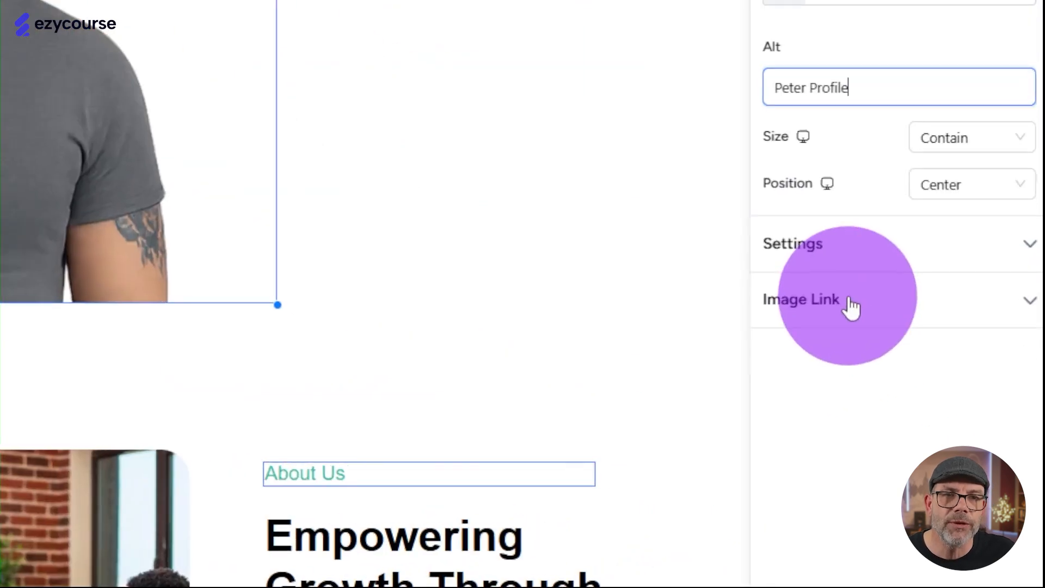
# Step: Add an image link of type Page that points to the Blog page
pyautogui.click(946, 391)
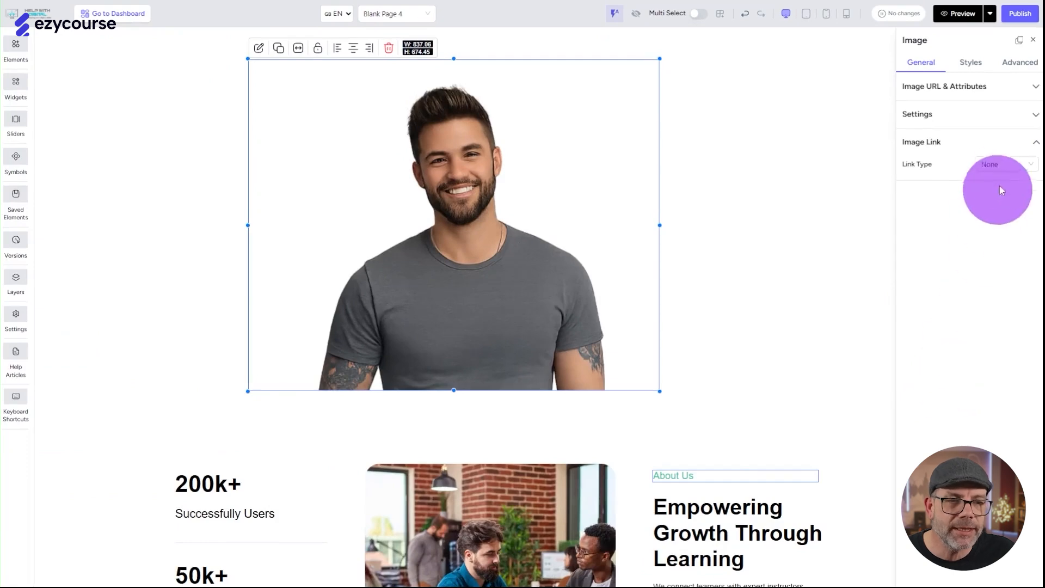
pyautogui.click(1004, 164)
pyautogui.click(996, 215)
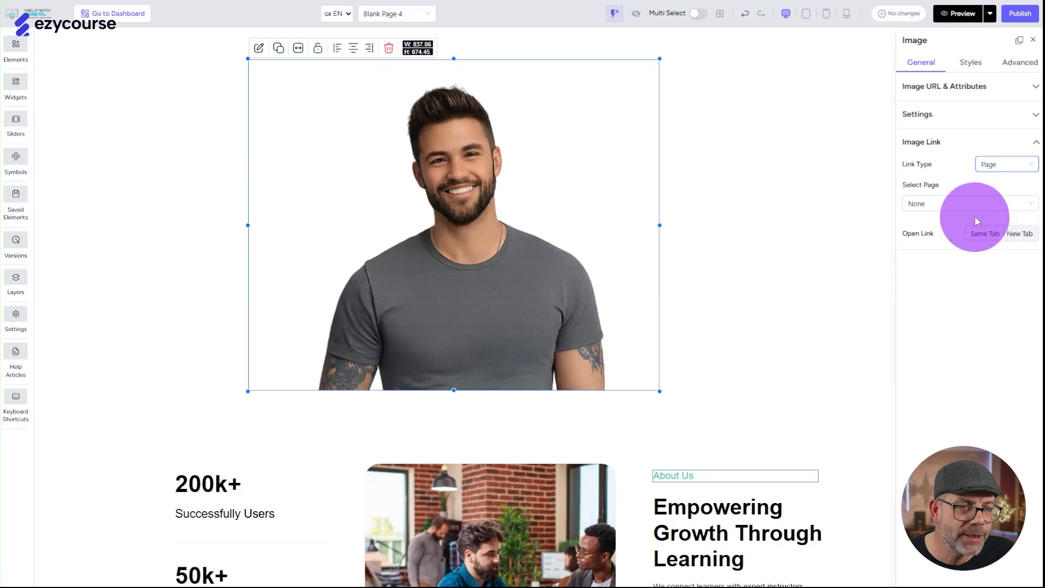
pyautogui.click(956, 202)
pyautogui.click(935, 255)
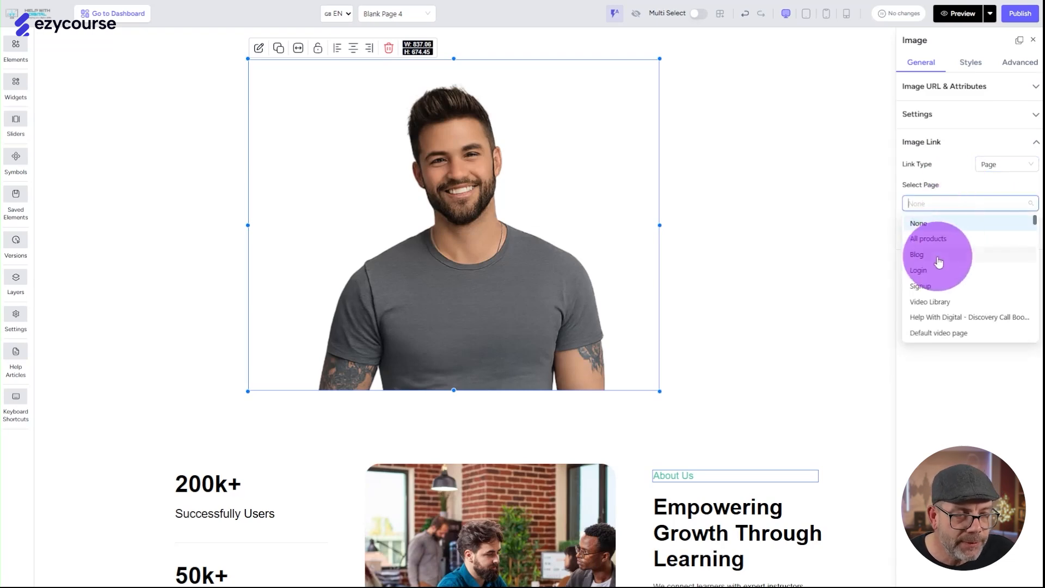
# Step: Publish the page and test the image's link in the preview
pyautogui.click(1013, 15)
pyautogui.click(963, 14)
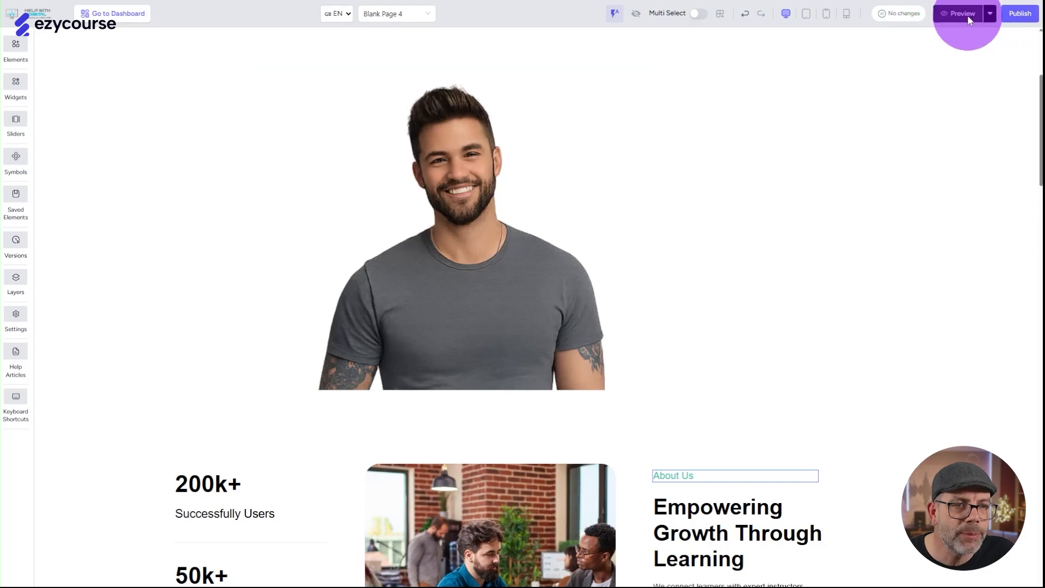
pyautogui.scroll(-5, 502, 240)
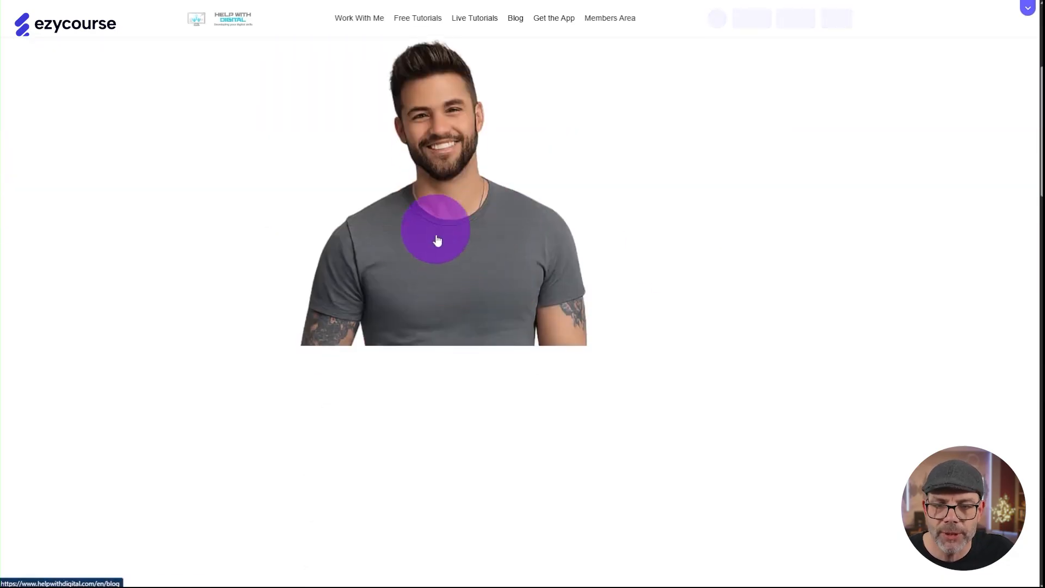
pyautogui.click(444, 237)
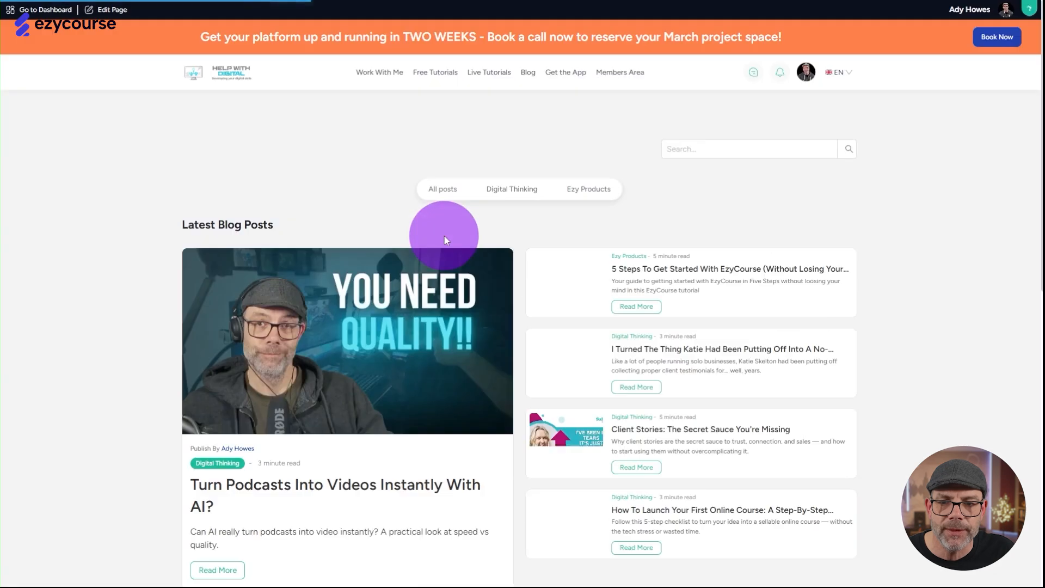
# Step: Return from the blog to the previewed page and reopen that page for editing
pyautogui.rightClick(338, 231)
pyautogui.click(372, 264)
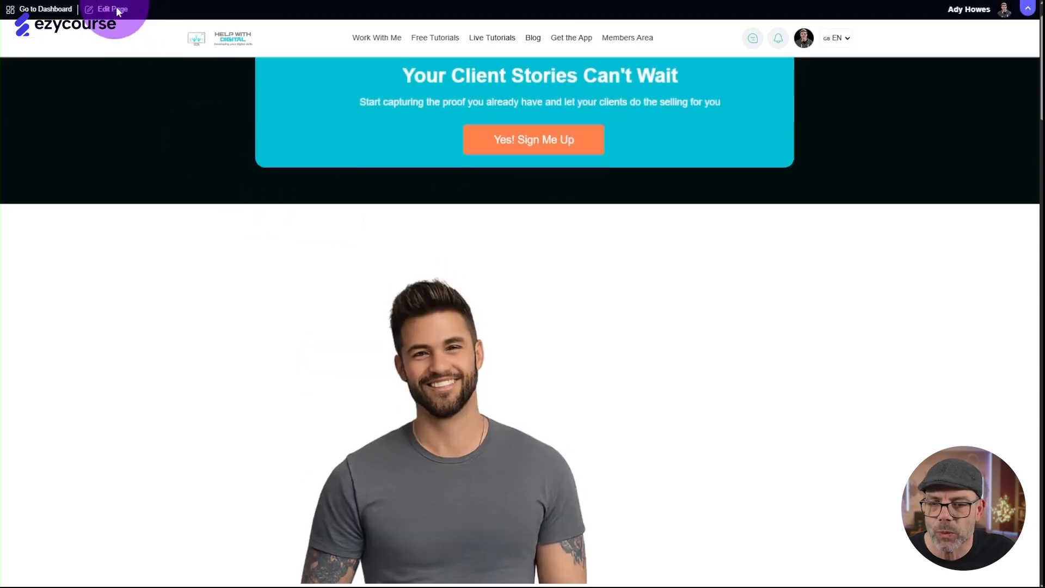
pyautogui.click(102, 13)
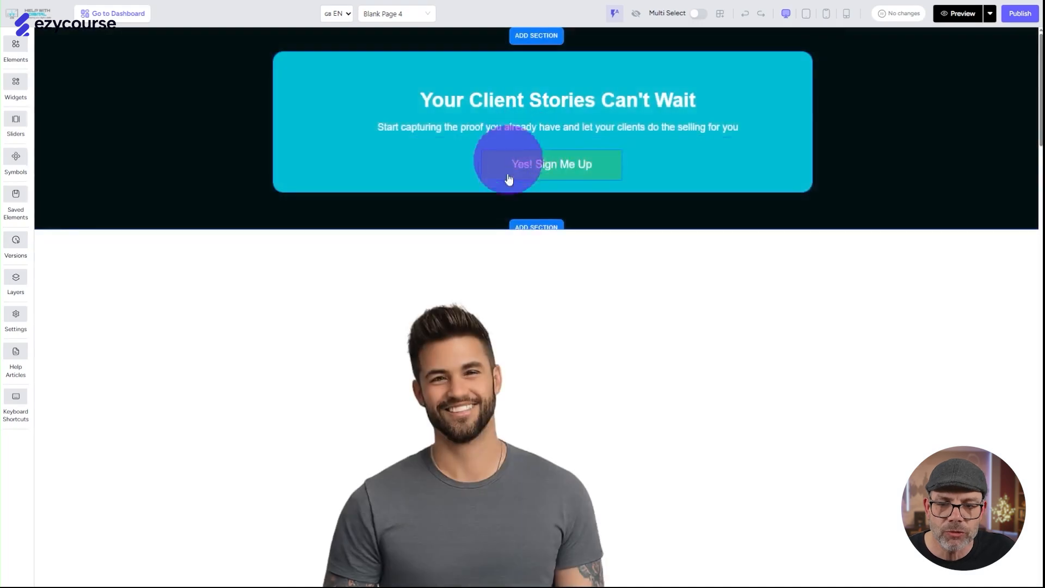
# Step: Apply equal padding of 42 px to all sides of the man's image
pyautogui.scroll(-2, 514, 299)
pyautogui.click(528, 388)
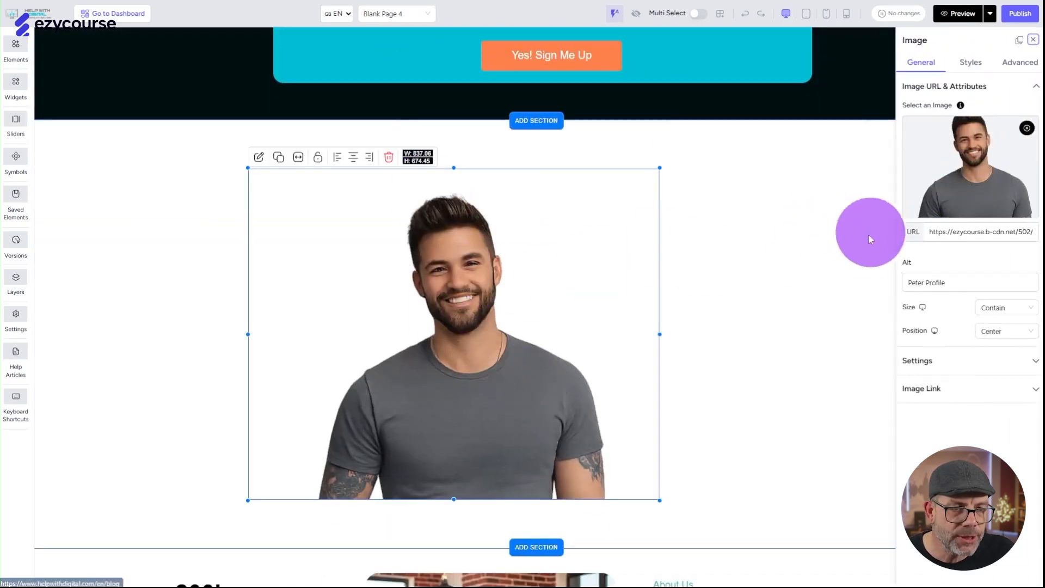
pyautogui.click(970, 61)
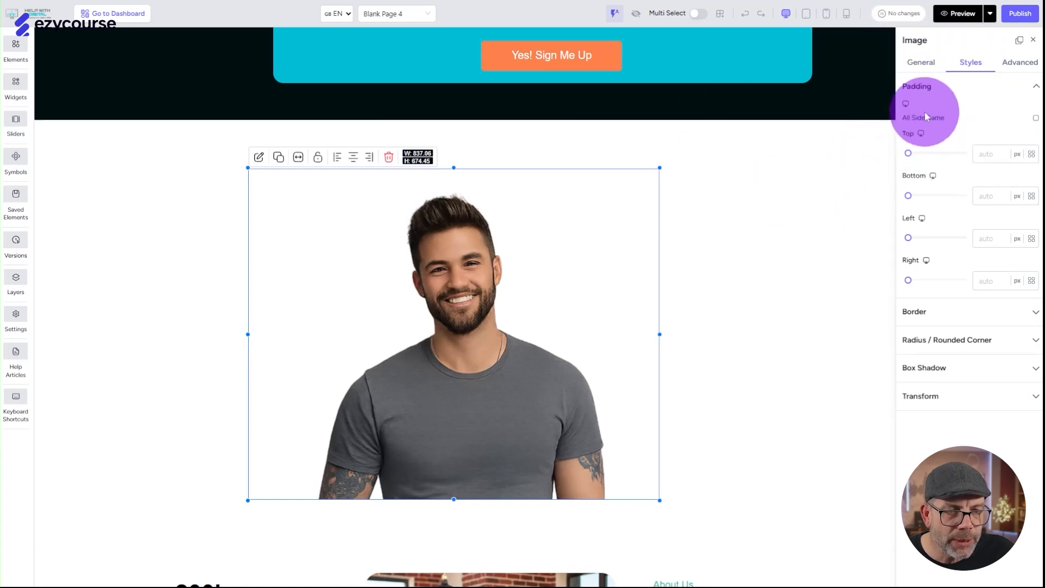
pyautogui.click(1035, 118)
pyautogui.moveTo(907, 153); pyautogui.dragTo(913, 154)
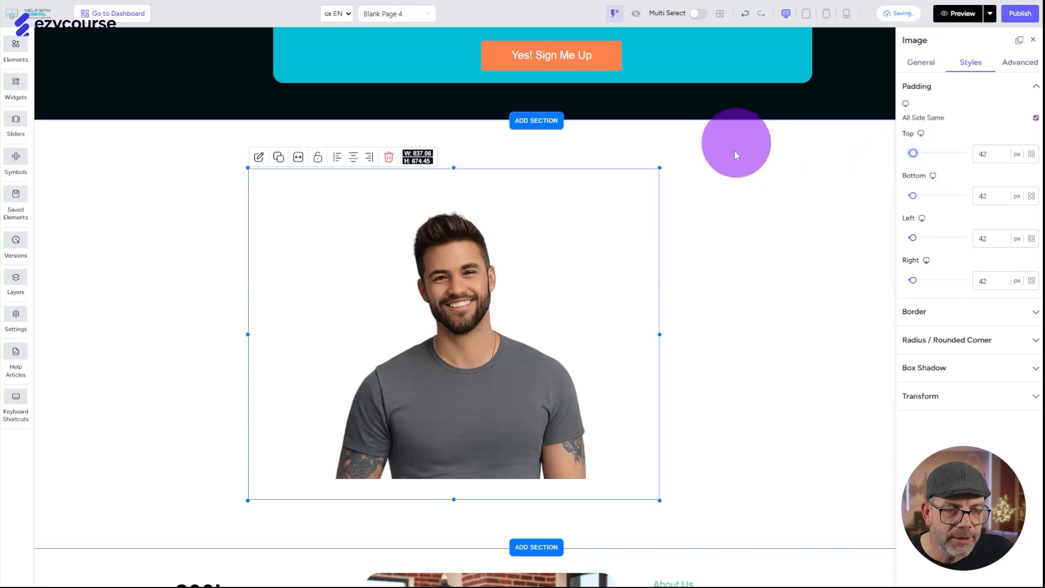
# Step: Add an outer box shadow with a blur radius of 34 px to the man's image
pyautogui.click(969, 87)
pyautogui.click(947, 142)
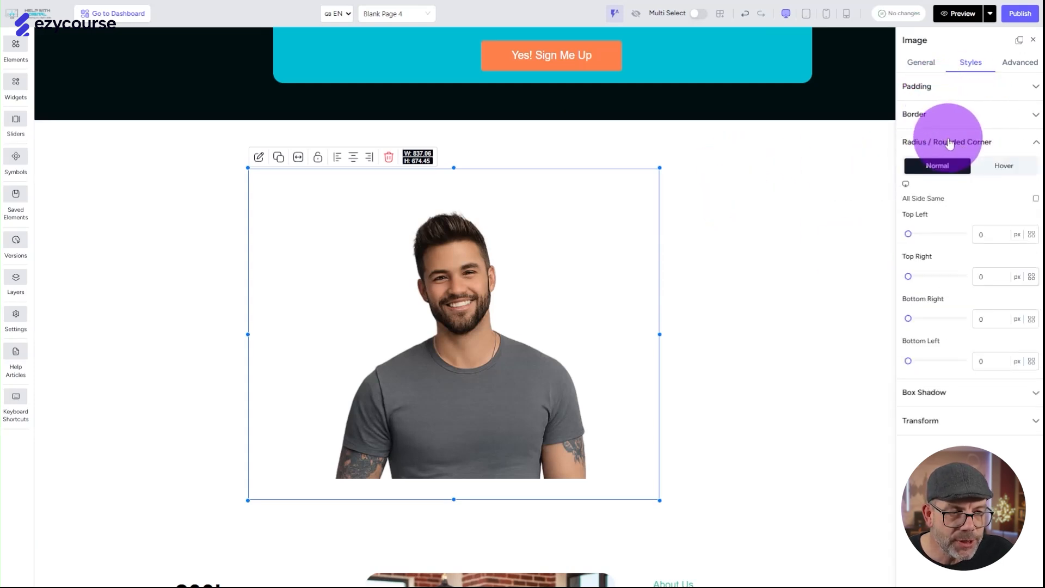
pyautogui.click(949, 142)
pyautogui.click(940, 171)
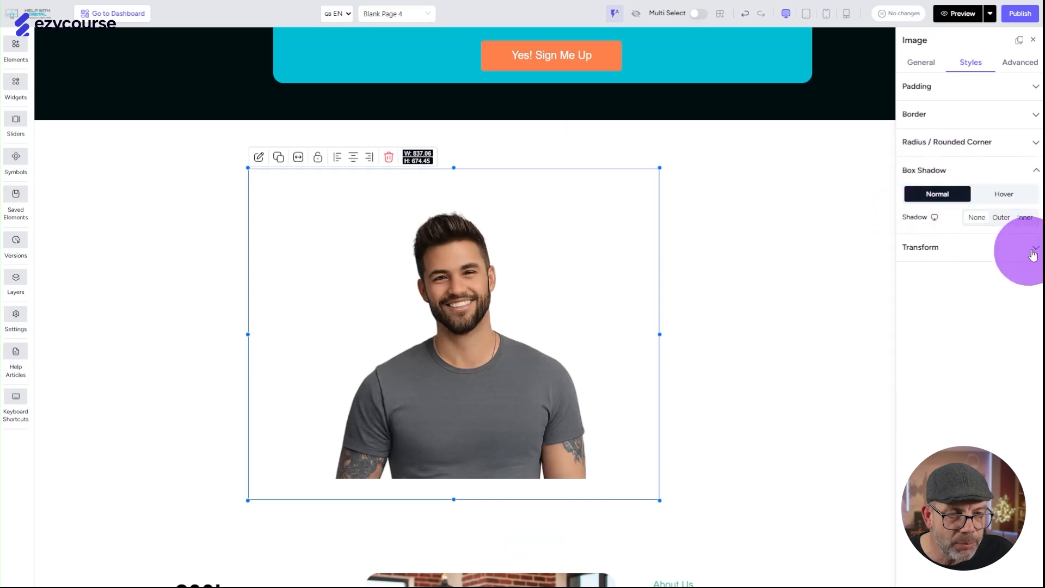
pyautogui.click(1003, 219)
pyautogui.moveTo(910, 350); pyautogui.dragTo(912, 349)
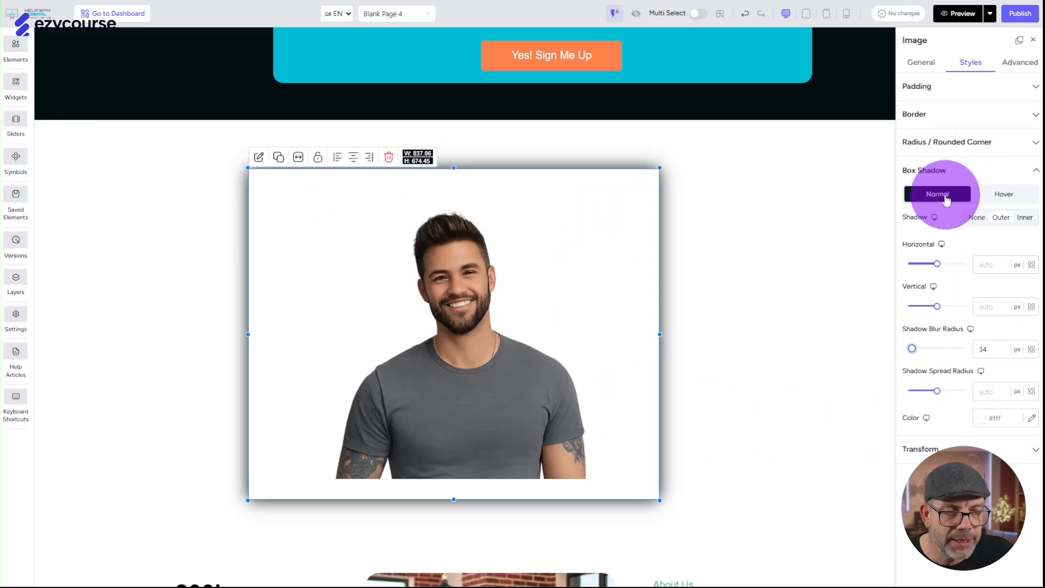
# Step: Round all corners of the man's image equally to 76 px and set its box shadow color to DSM Button Green
pyautogui.click(950, 142)
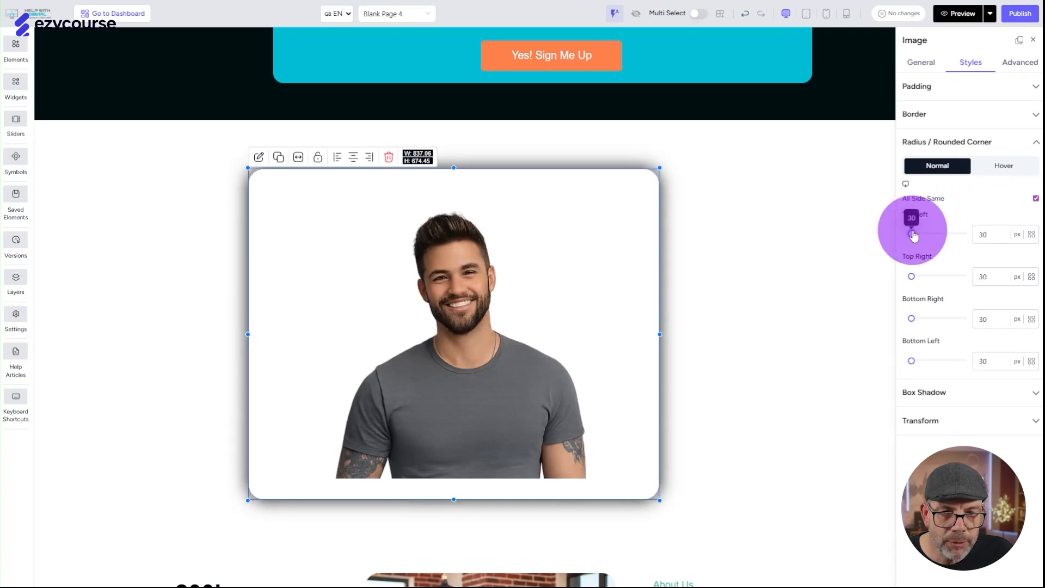
pyautogui.moveTo(918, 235); pyautogui.dragTo(919, 236)
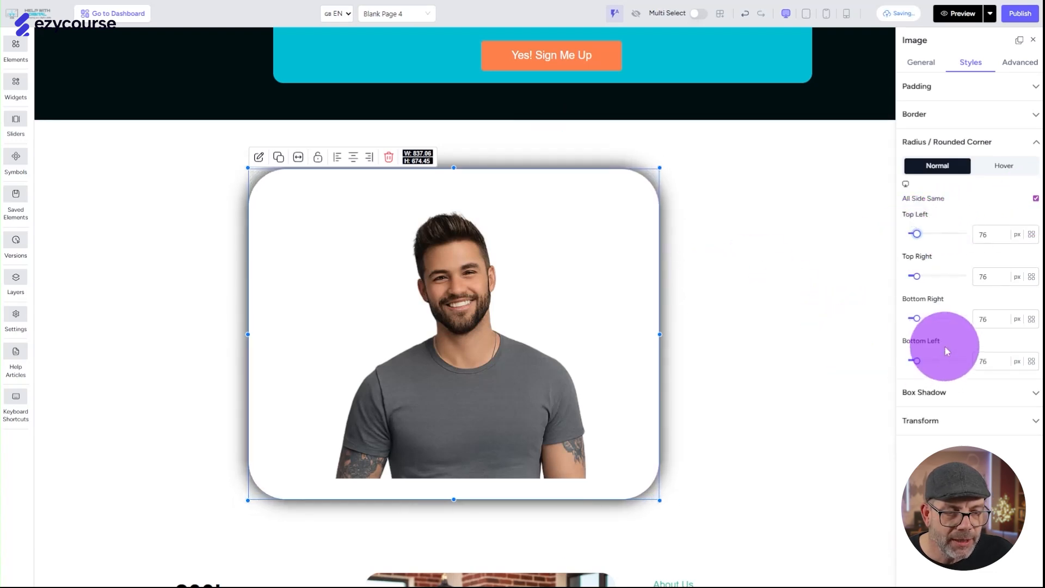
pyautogui.click(937, 392)
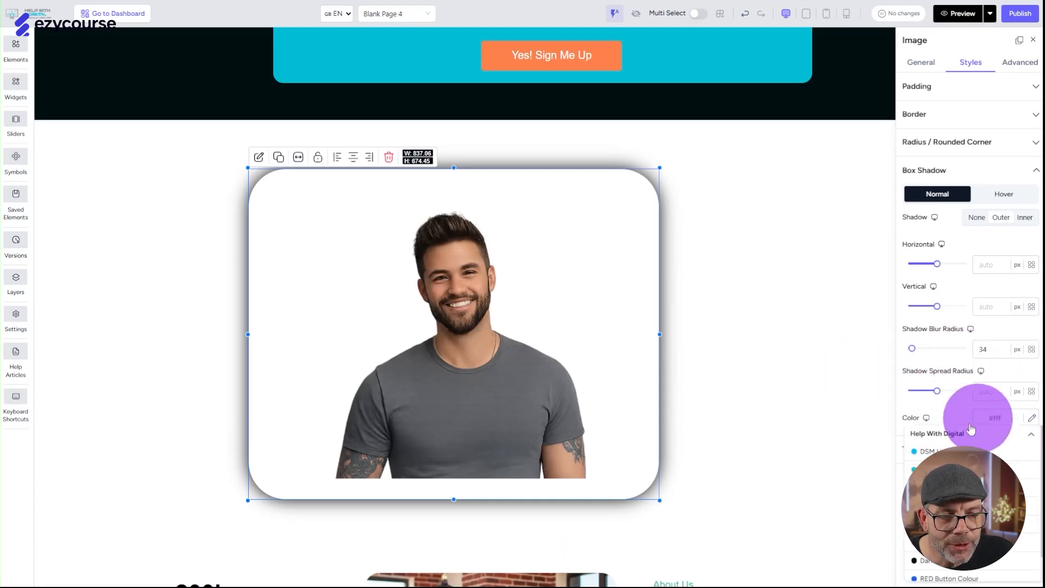
pyautogui.click(925, 452)
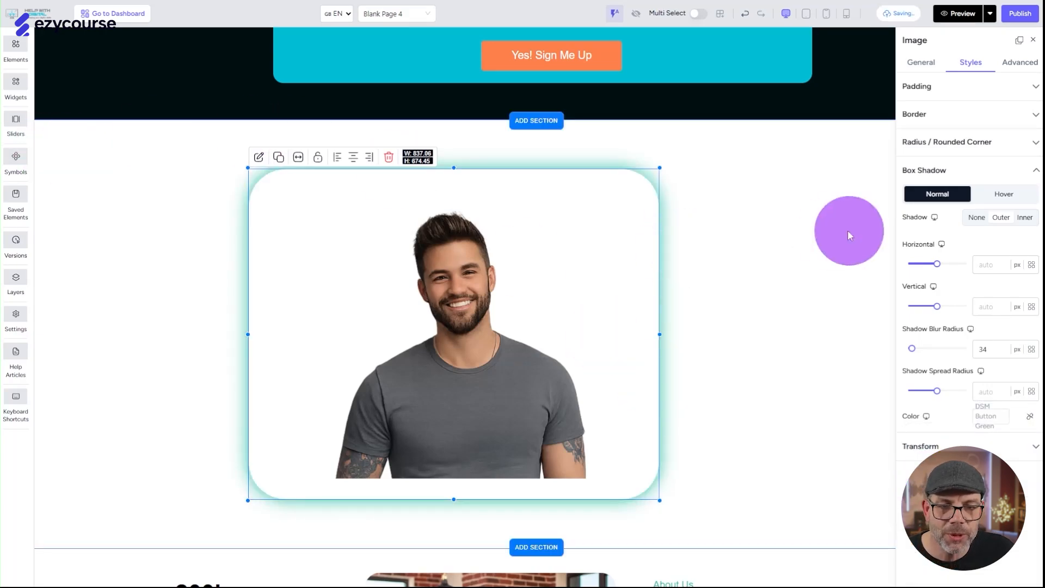
pyautogui.click(779, 243)
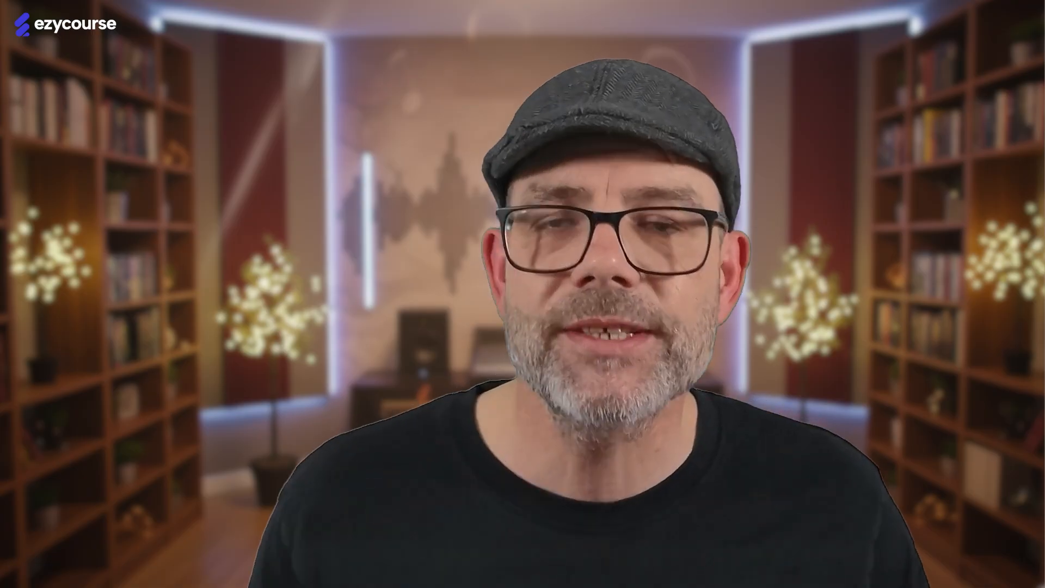